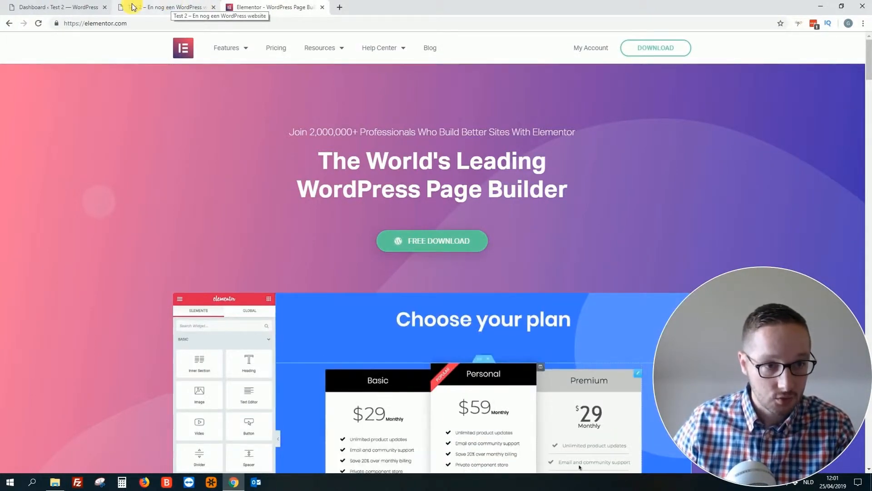
# Create a new WordPress page titled "Test page" and open it for editing with Elementor.
pyautogui.click(73, 8)
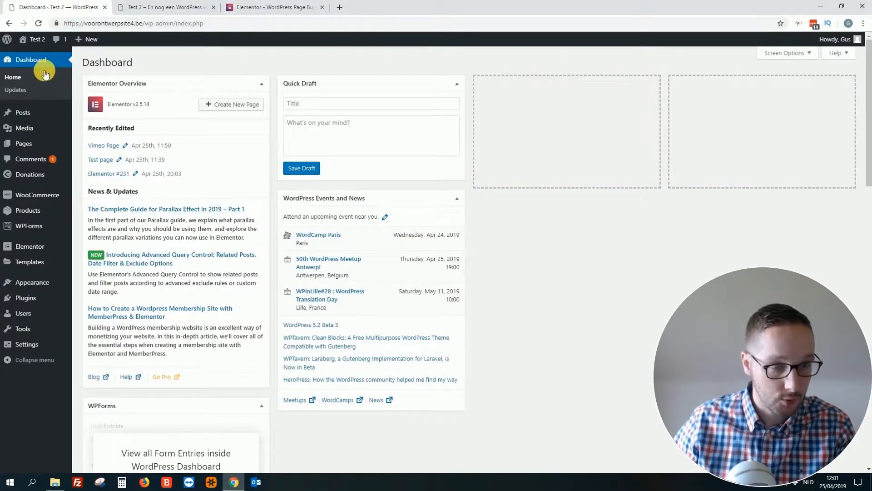
pyautogui.click(19, 146)
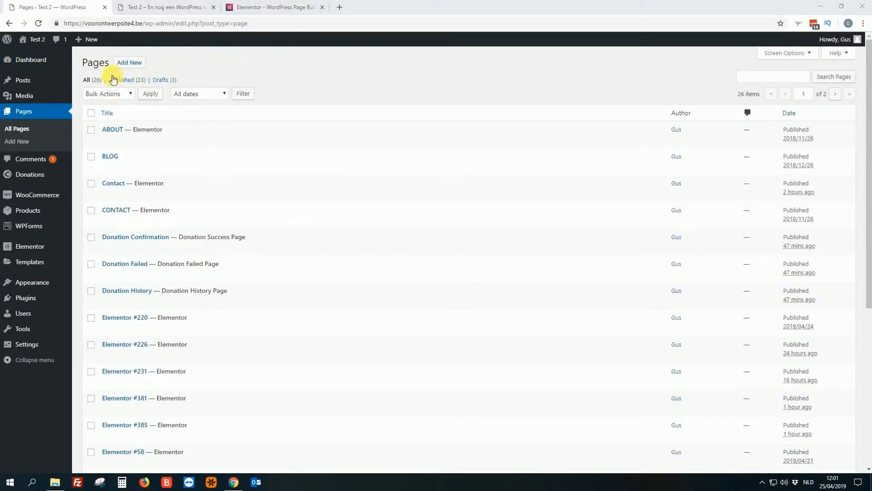
pyautogui.click(135, 62)
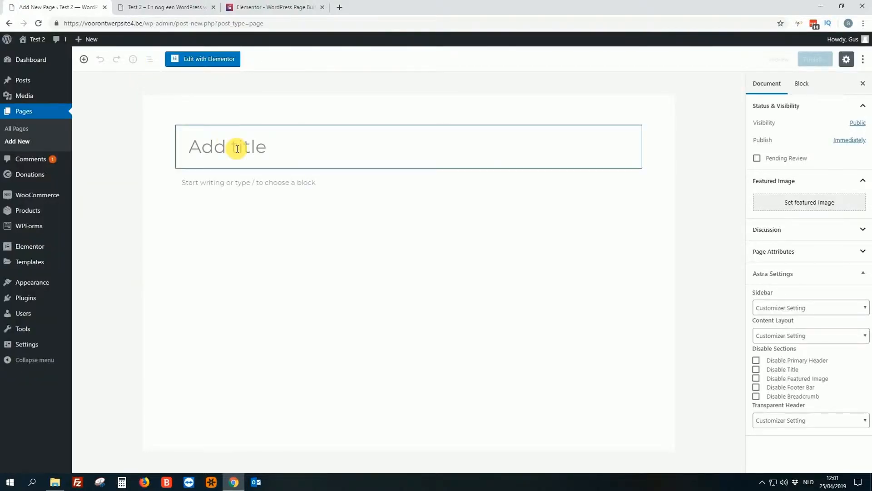
pyautogui.write('Test page')
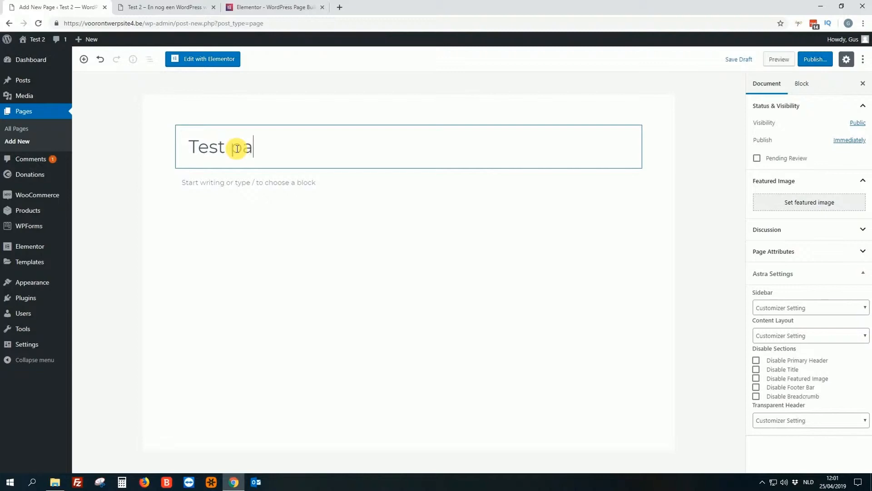
pyautogui.click(203, 64)
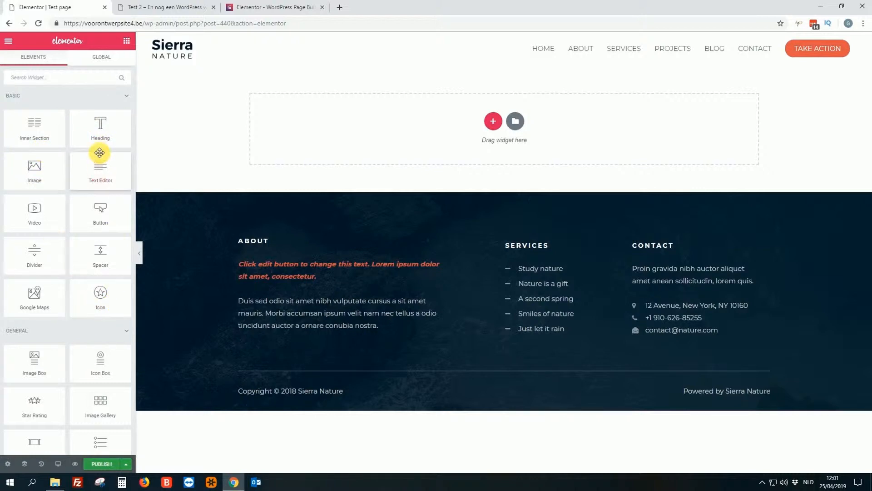
# Add an Image Gallery widget to the empty page area and open its image selection.
pyautogui.scroll(-1, 97, 195)
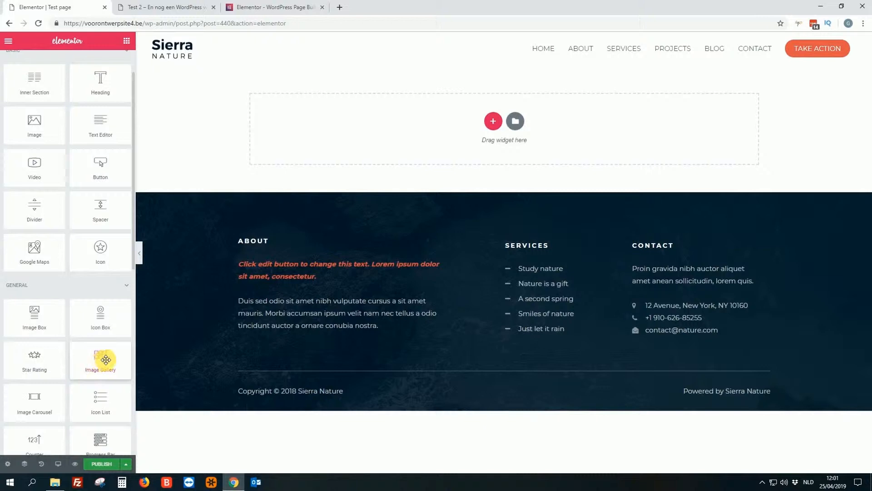
pyautogui.moveTo(96, 362); pyautogui.dragTo(427, 130)
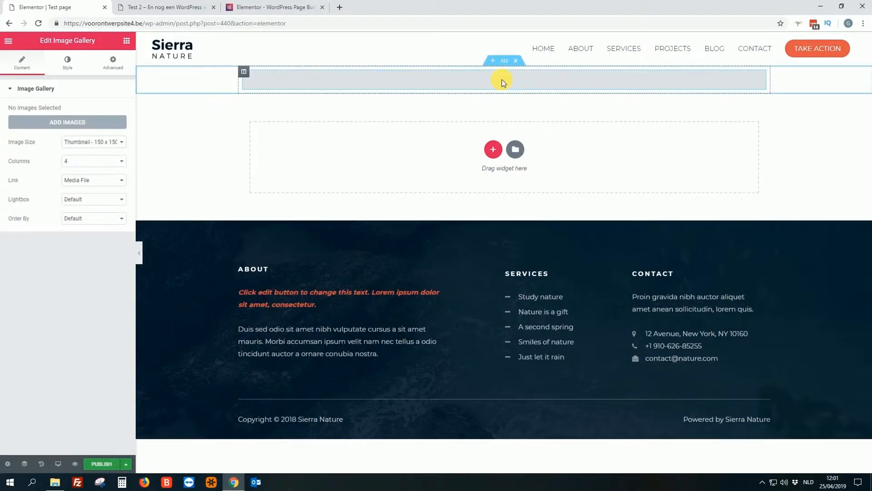
pyautogui.click(74, 123)
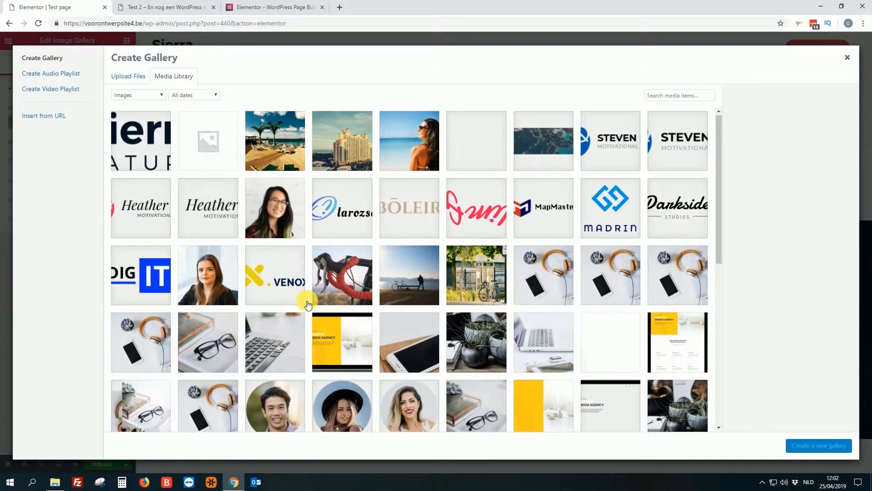
# Select swiching-pic-1.jpg and the two square portraits of women from the media library for the gallery.
pyautogui.scroll(-2, 302, 282)
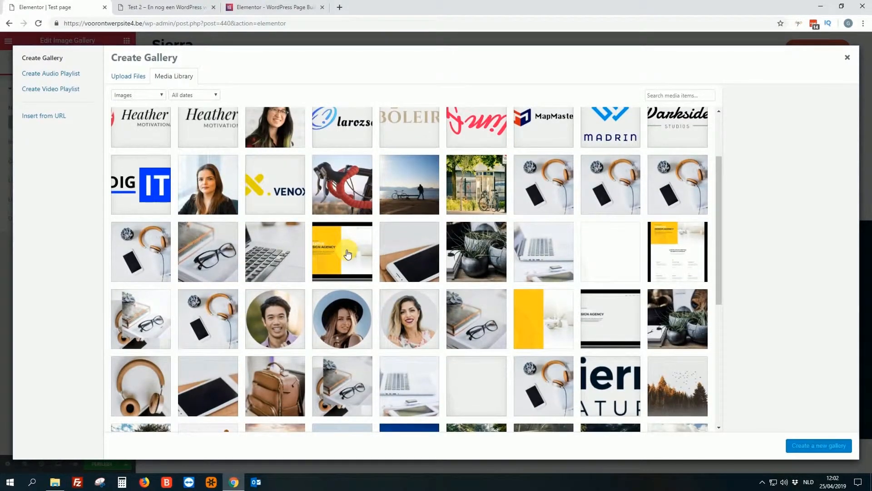
pyautogui.scroll(2, 347, 253)
pyautogui.click(421, 141)
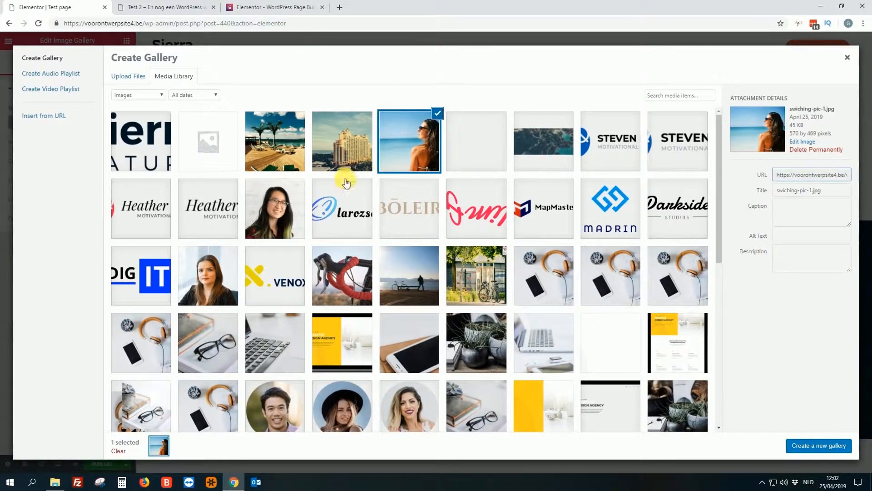
pyautogui.click(275, 208)
pyautogui.click(207, 275)
# Add the beach sun-hat, jumping hiker, two backpacker and nature-1 lake photos to the selection and create a new gallery.
pyautogui.scroll(-2, 286, 279)
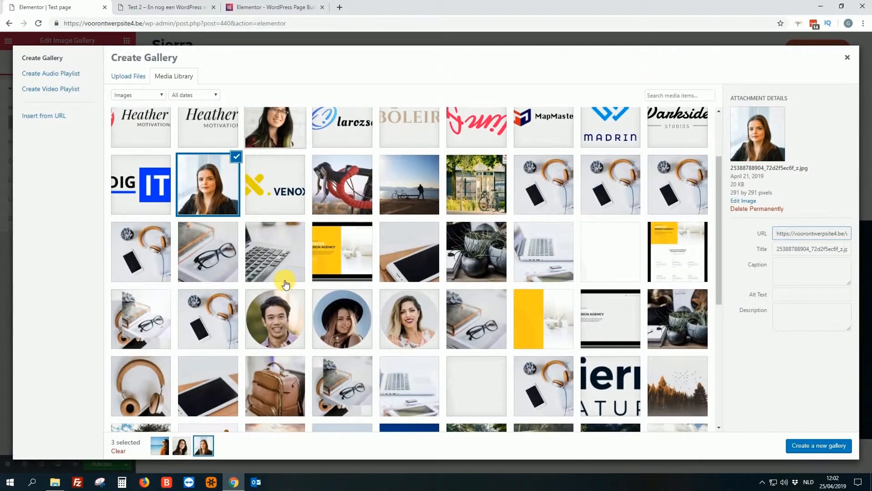
pyautogui.scroll(-3, 277, 299)
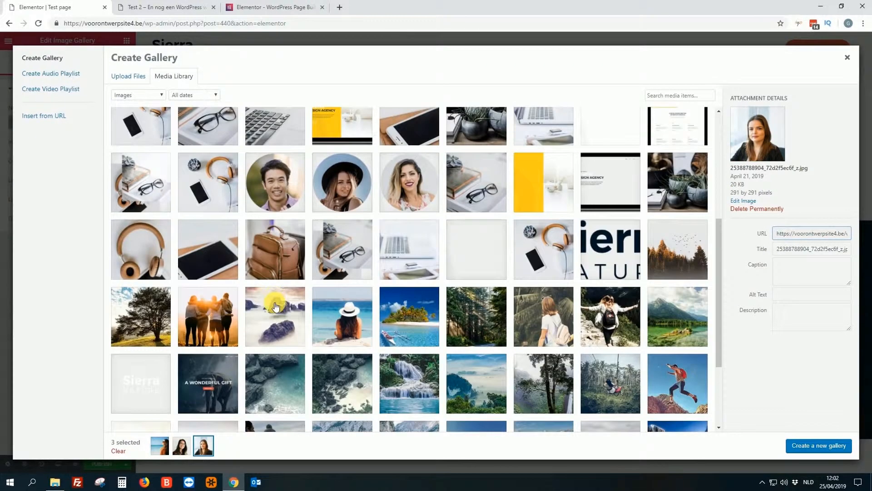
pyautogui.click(342, 318)
pyautogui.scroll(-3, 564, 248)
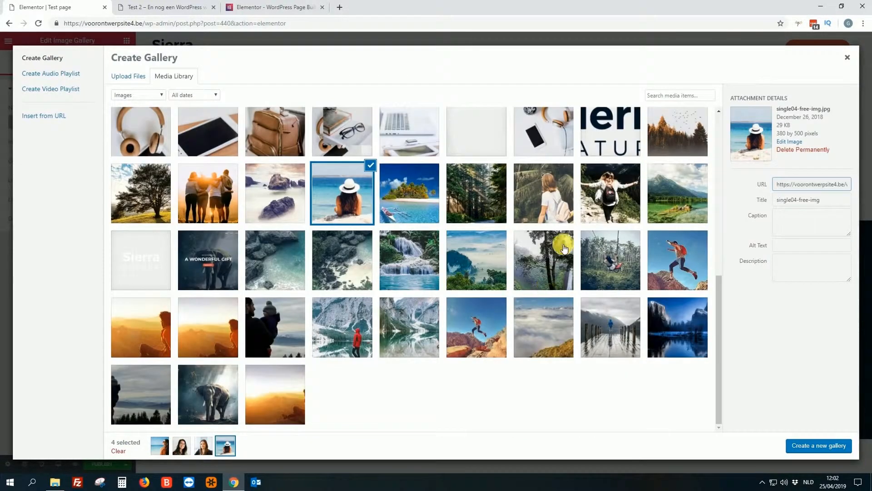
pyautogui.click(662, 249)
pyautogui.click(569, 185)
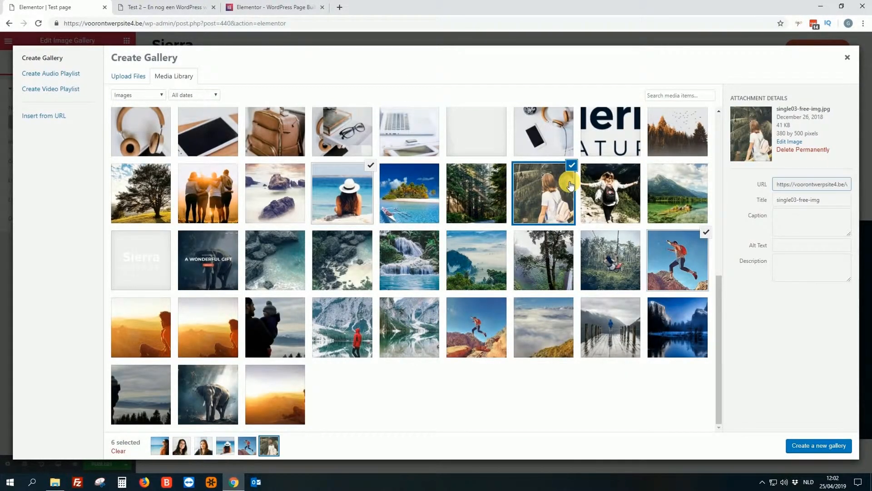
pyautogui.click(618, 191)
pyautogui.click(677, 191)
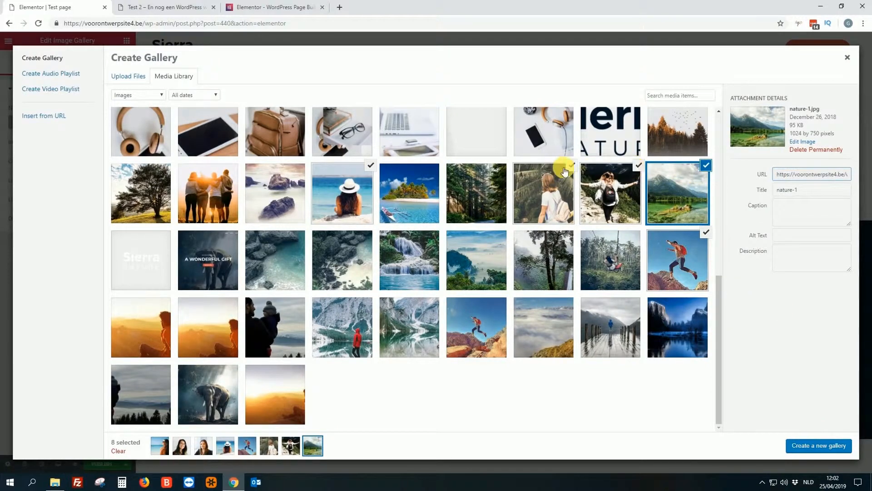
pyautogui.click(824, 447)
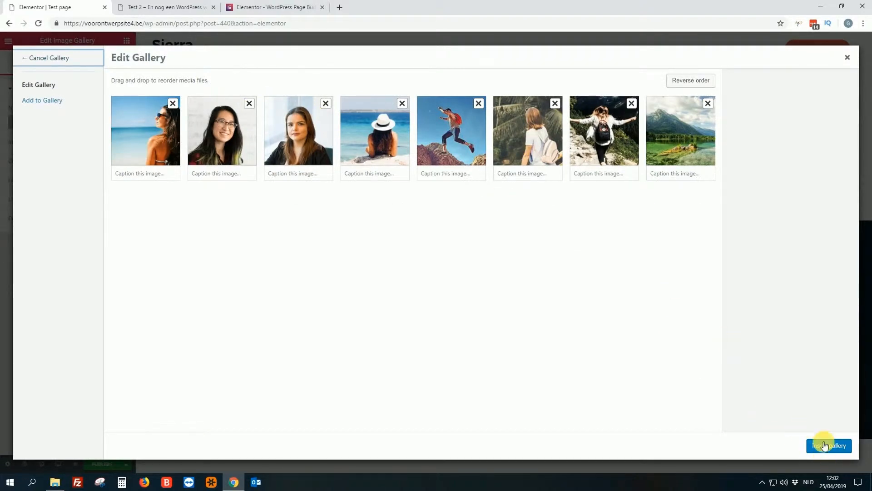
# Move the first backpacker photo ahead of the sun-hat photo, remove the dark-haired woman's office portrait, and insert the gallery.
pyautogui.moveTo(515, 132); pyautogui.dragTo(383, 127)
pyautogui.click(325, 104)
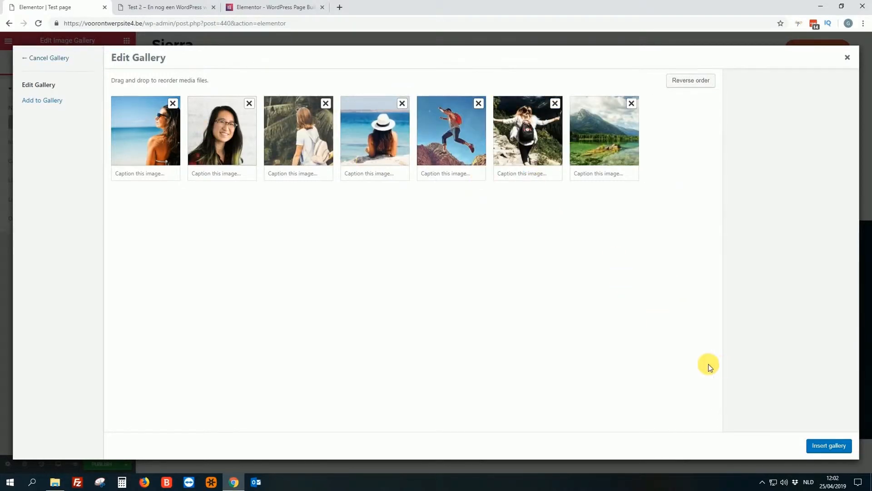
pyautogui.click(833, 446)
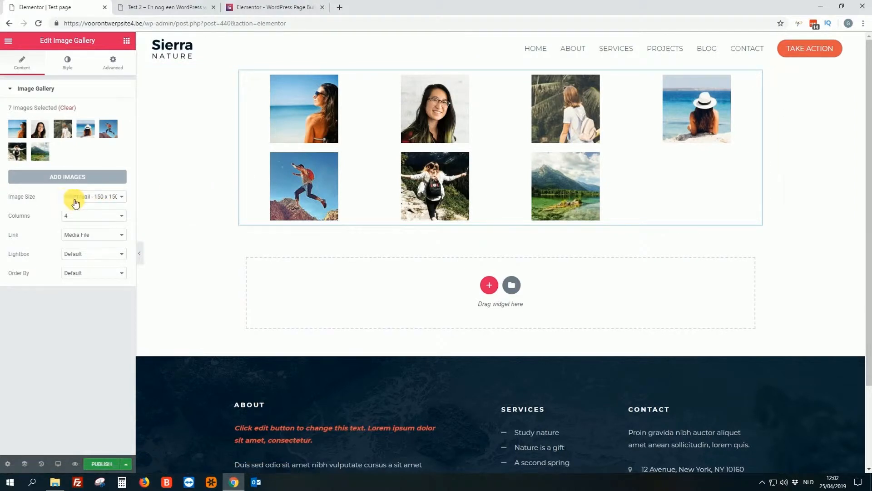
# Try the gallery's image size at Medium - 300 x 300 and at Full.
pyautogui.click(100, 197)
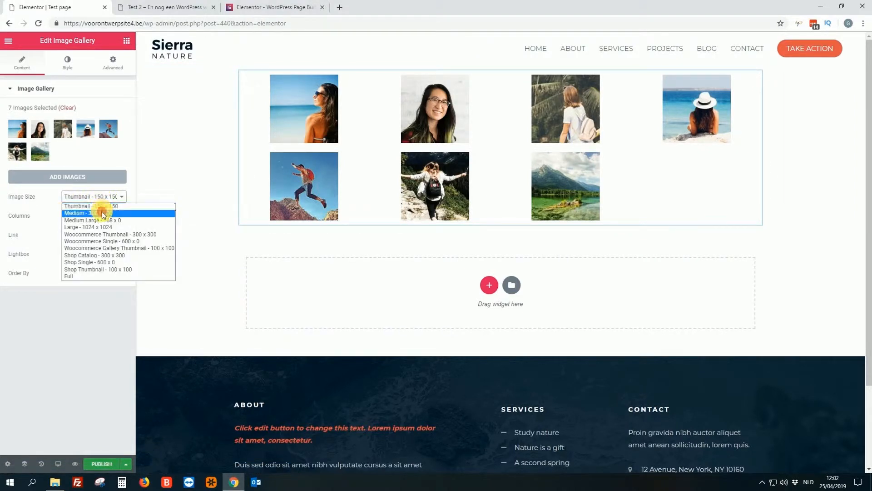
pyautogui.click(103, 213)
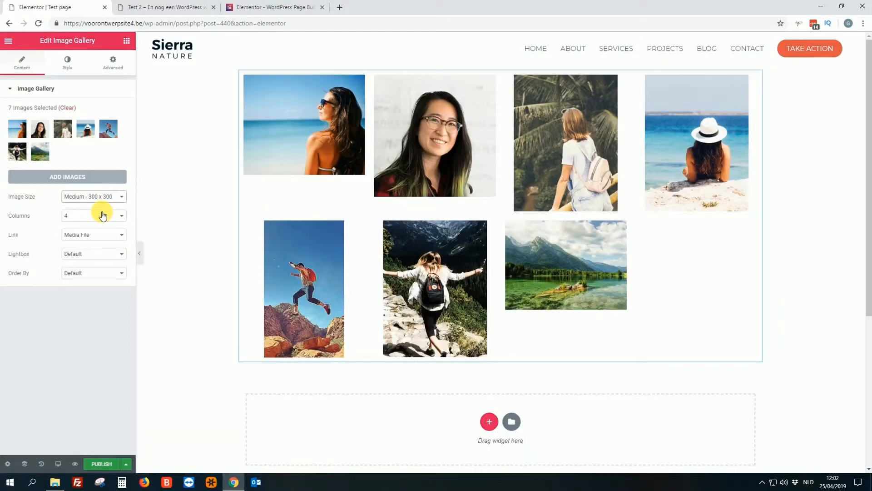
pyautogui.click(97, 196)
pyautogui.click(72, 275)
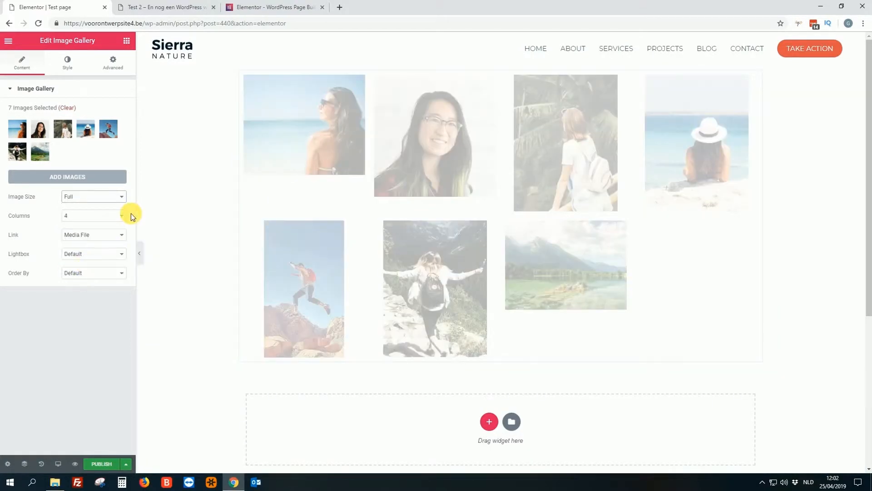
# Set the gallery's image size to Large - 1024 x 1024.
pyautogui.click(84, 197)
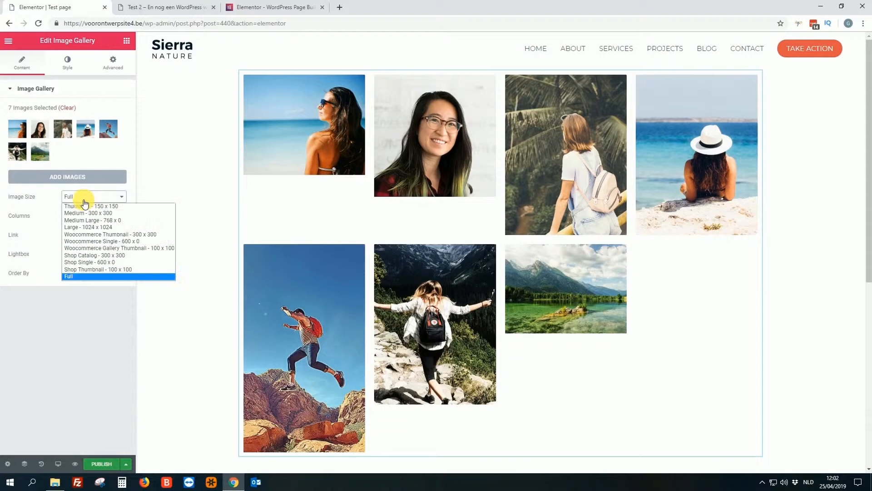
pyautogui.click(94, 227)
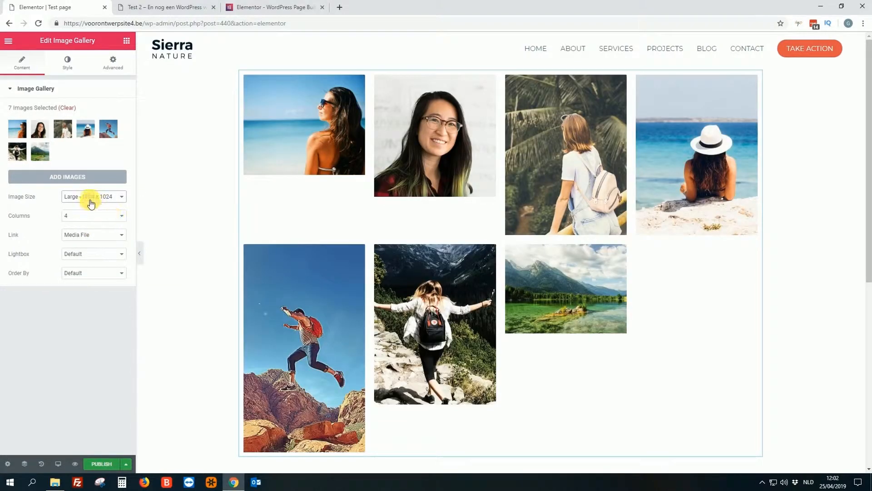
pyautogui.click(91, 203)
pyautogui.click(91, 203)
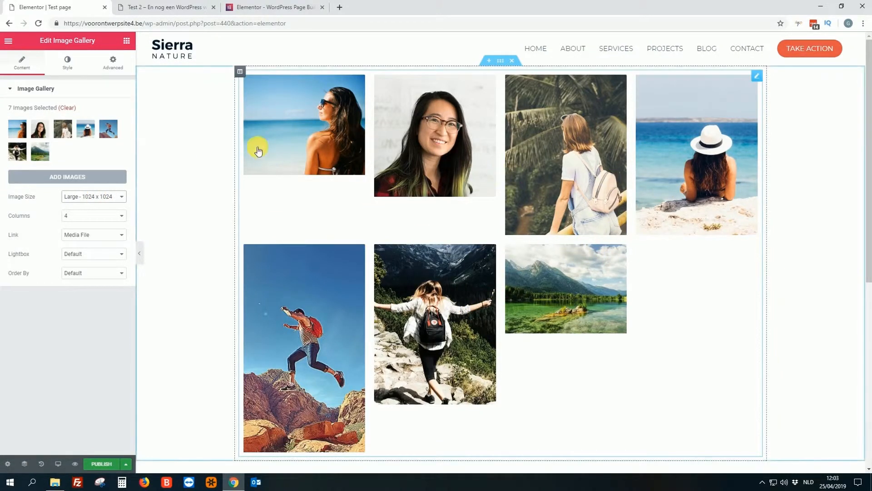
pyautogui.click(101, 196)
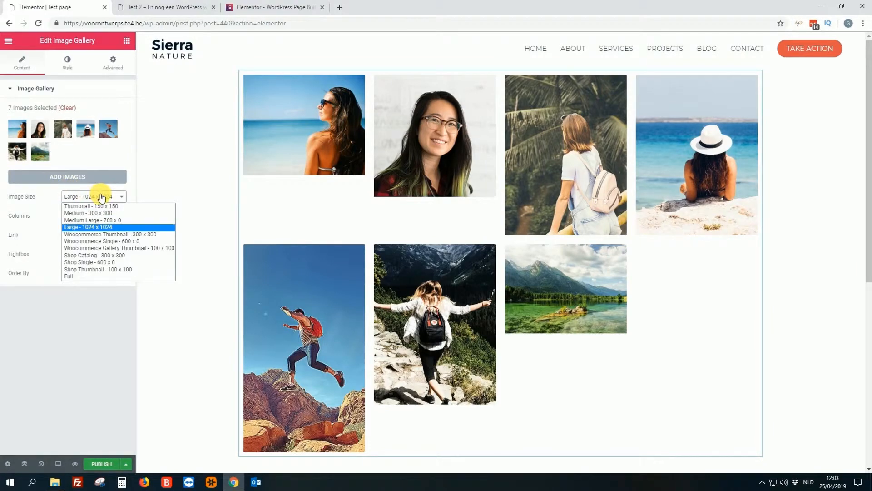
pyautogui.click(99, 196)
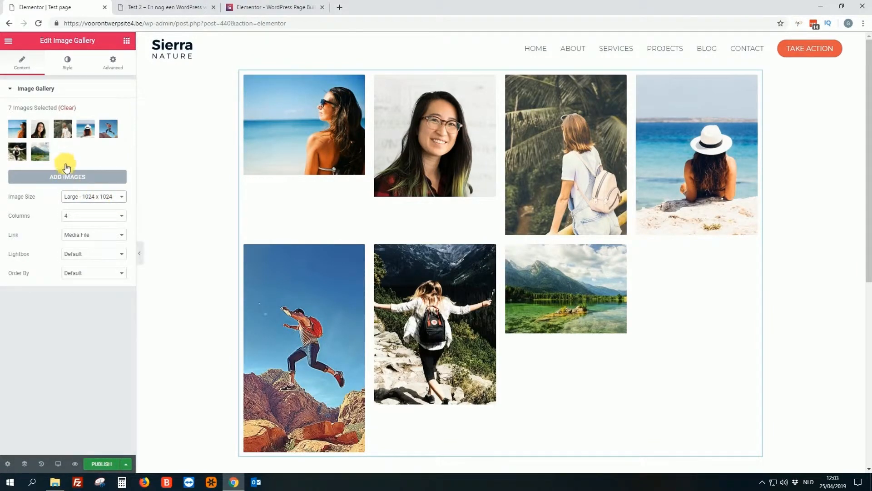
# Reset the gallery and insert a new one with the two square portraits of women and the swiching-pic-1.jpg beach photo.
pyautogui.click(70, 108)
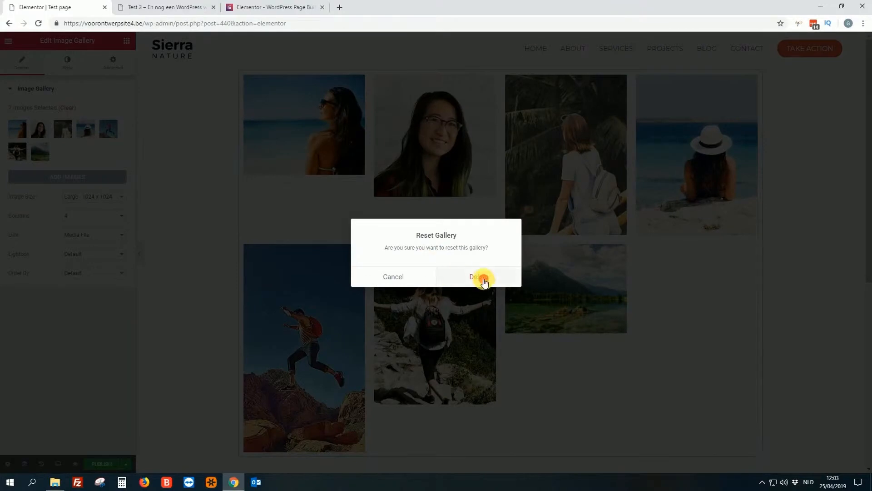
pyautogui.click(483, 279)
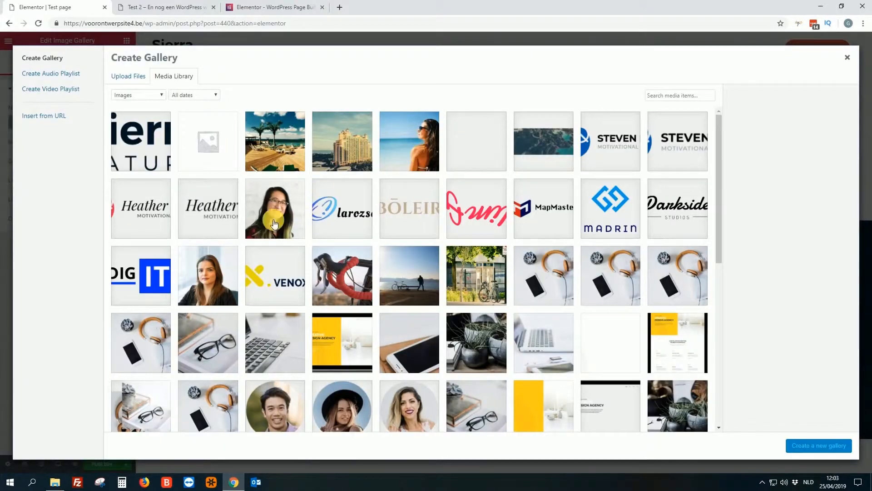
pyautogui.click(273, 218)
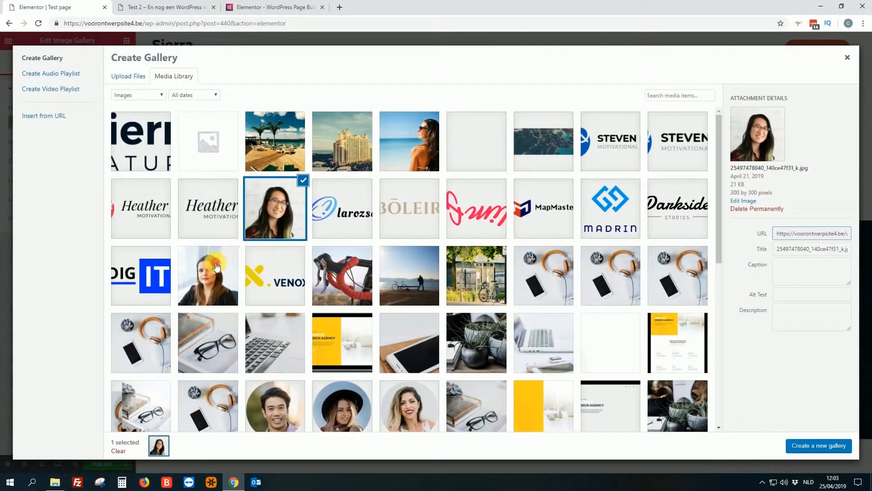
pyautogui.click(217, 266)
pyautogui.click(410, 141)
pyautogui.click(800, 445)
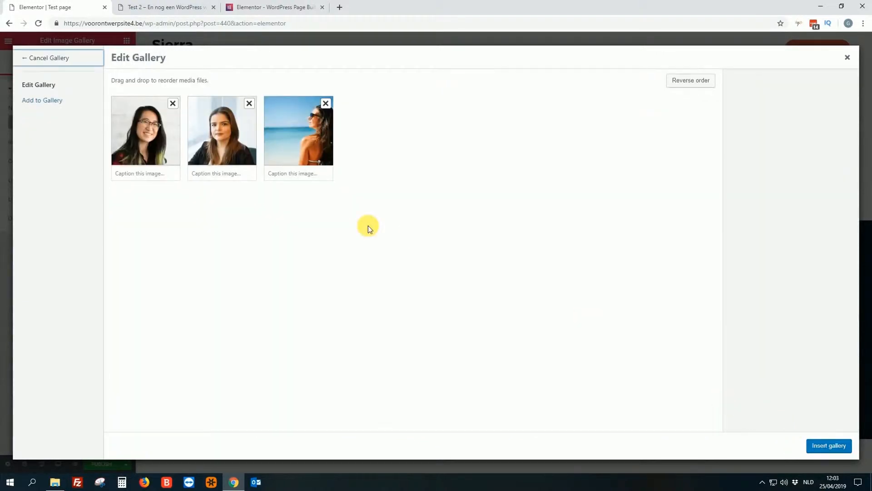
pyautogui.click(817, 442)
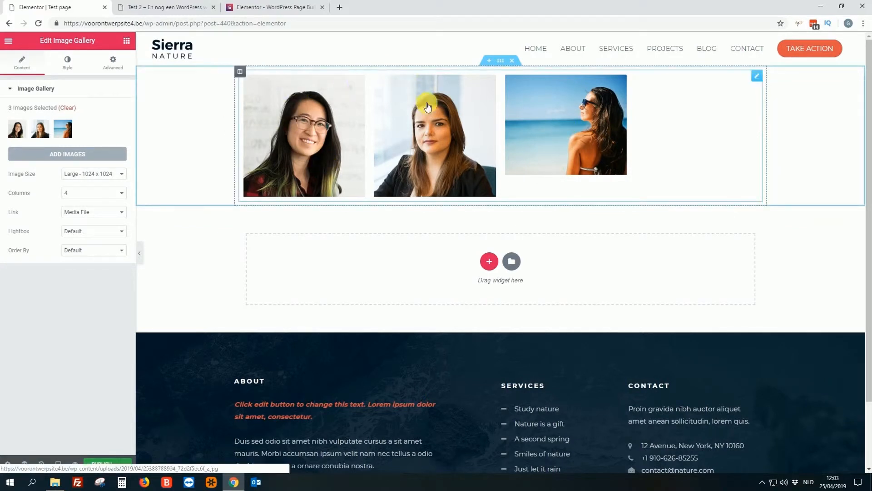
# Set the gallery's image size to Full and its columns to 3.
pyautogui.click(72, 177)
pyautogui.click(74, 251)
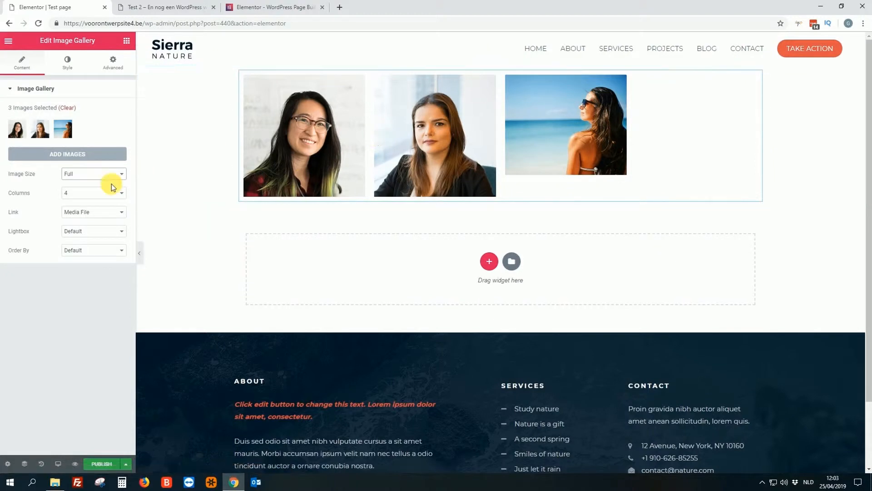
pyautogui.click(86, 193)
pyautogui.click(81, 216)
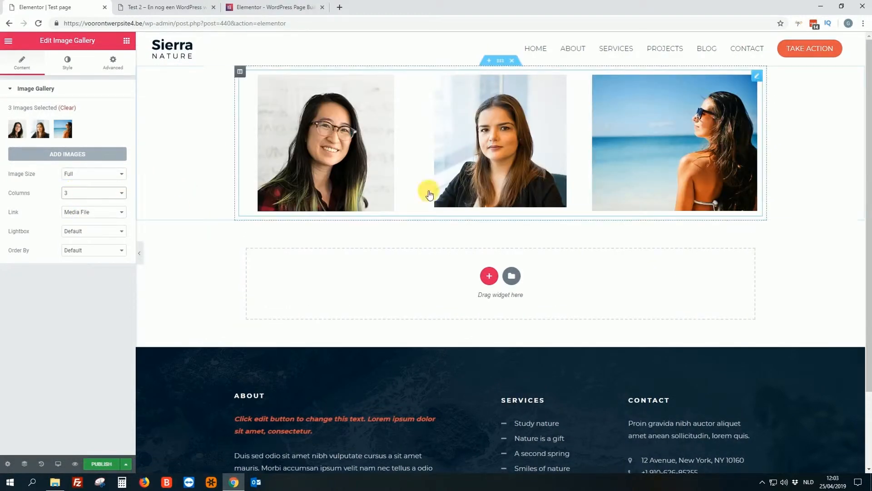
# Change the gallery layout to 1 column.
pyautogui.click(73, 193)
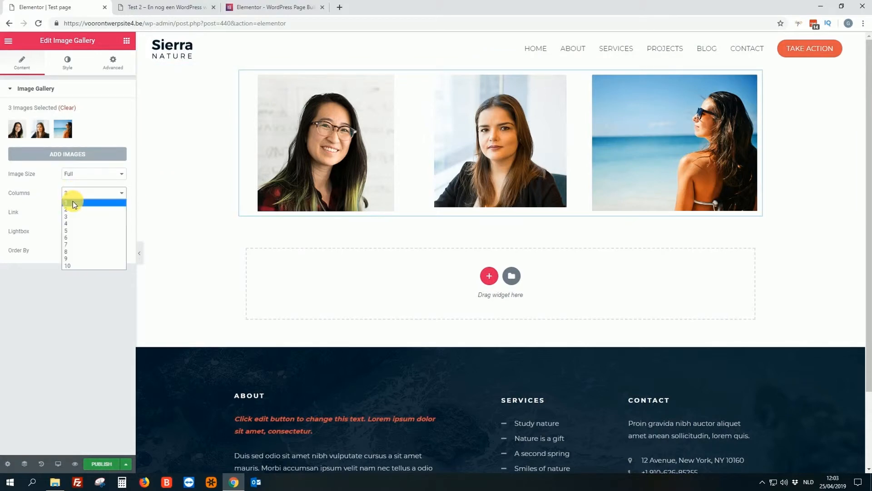
pyautogui.click(70, 202)
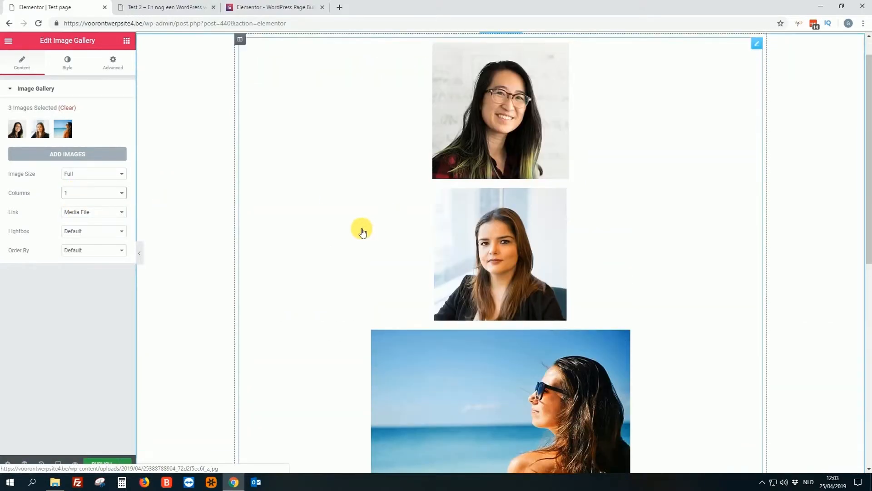
# Try the gallery in 2 columns and set its columns back to 3.
pyautogui.click(98, 193)
pyautogui.click(112, 216)
pyautogui.click(96, 194)
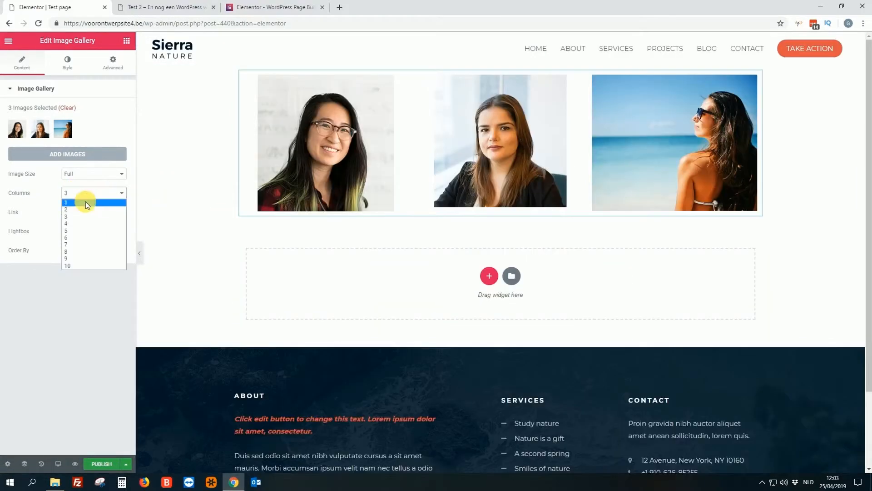
pyautogui.click(104, 207)
pyautogui.click(73, 194)
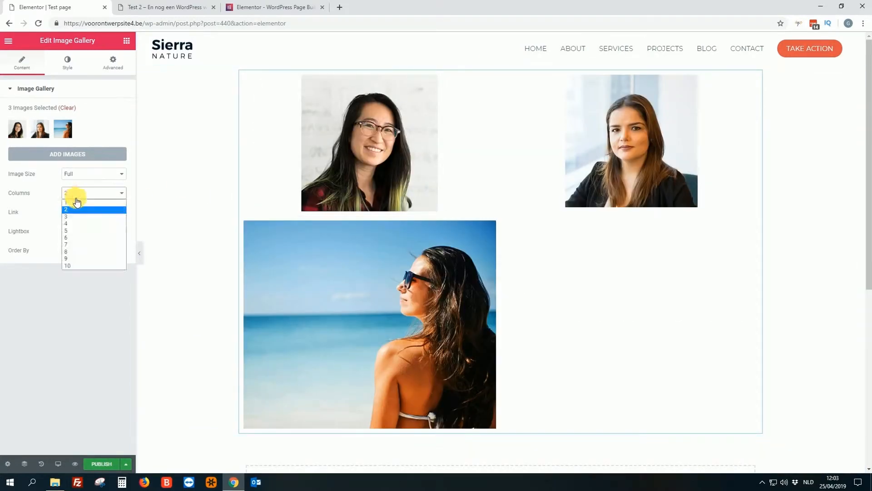
pyautogui.click(74, 217)
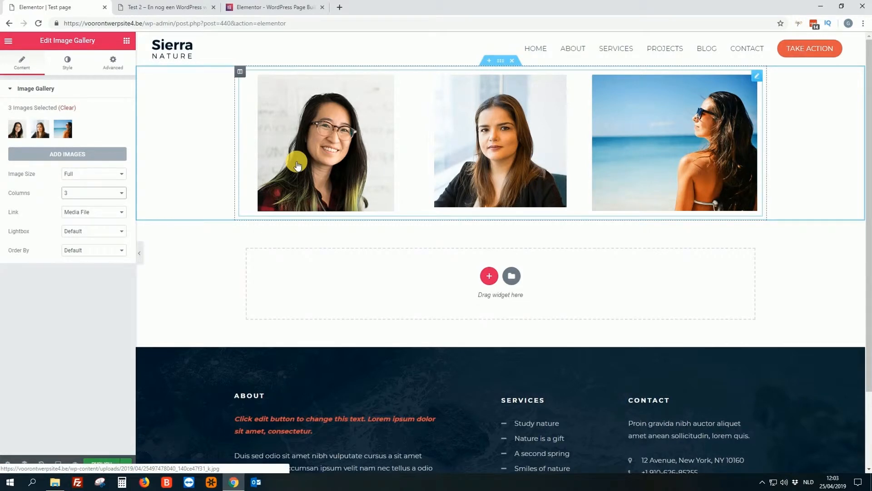
# Set the gallery's Lightbox to Yes and keep Order By at Default.
pyautogui.click(93, 233)
pyautogui.click(75, 246)
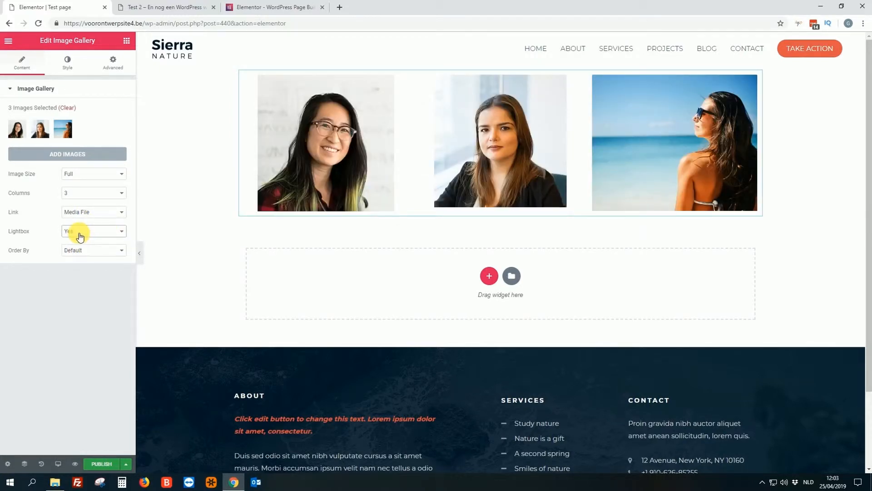
pyautogui.click(81, 250)
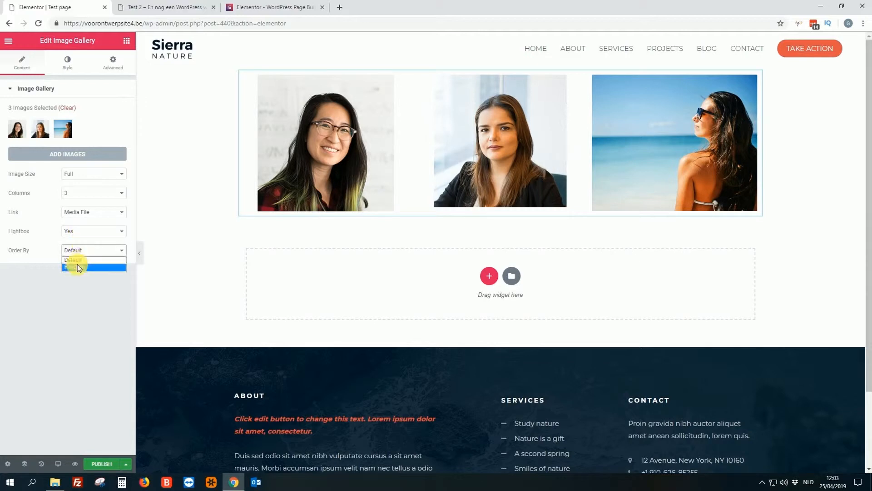
pyautogui.click(97, 290)
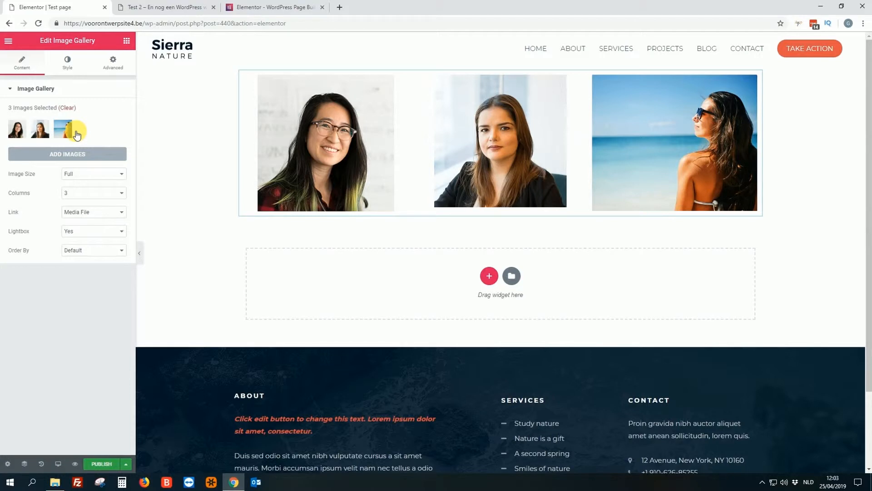
# Keep the image spacing at Default and try the Solid, Double, Dotted, Dashed and Groove border types on the gallery images.
pyautogui.click(64, 65)
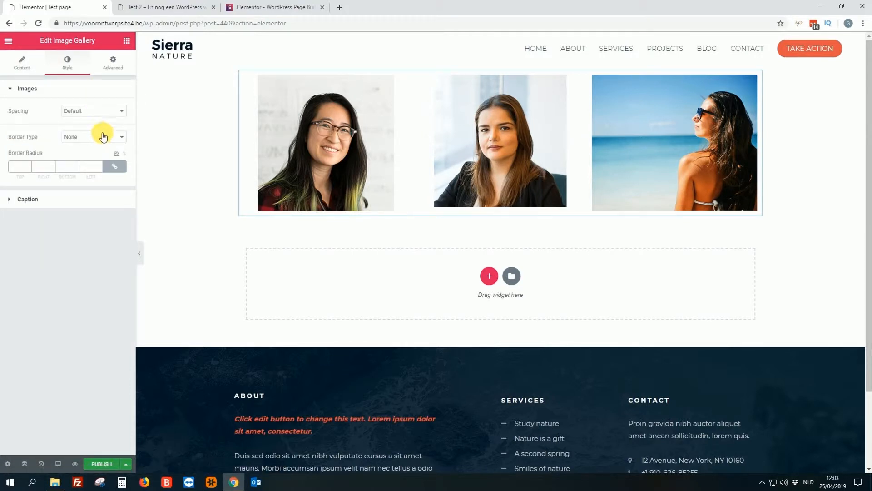
pyautogui.click(89, 112)
pyautogui.click(85, 120)
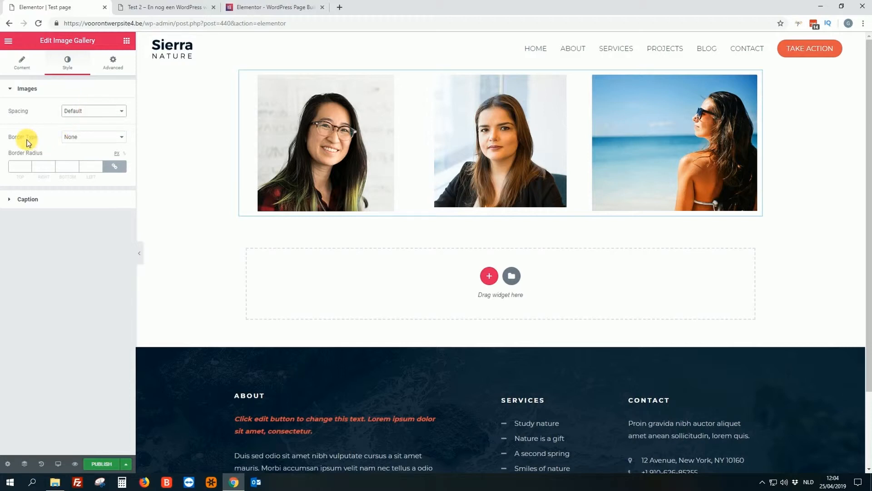
pyautogui.click(98, 138)
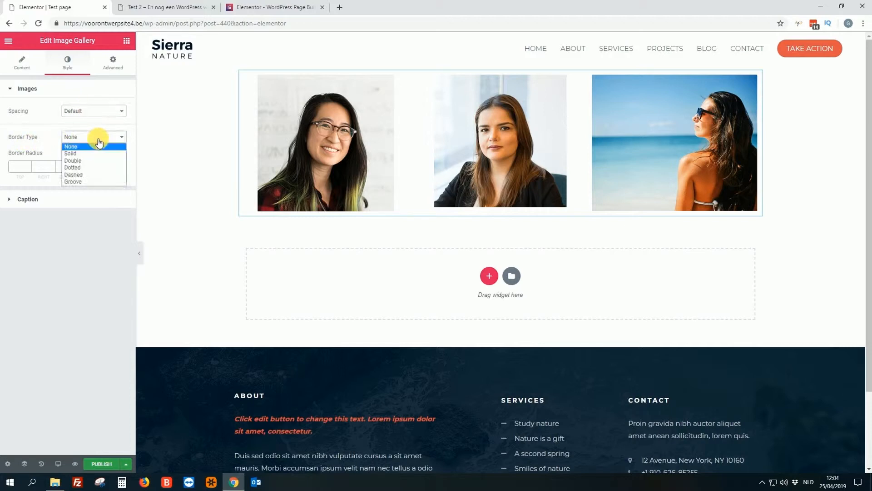
pyautogui.click(76, 154)
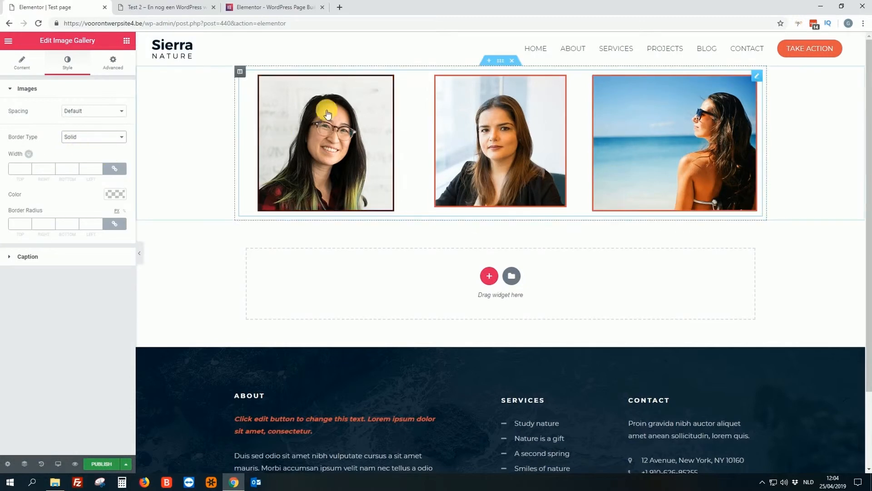
pyautogui.click(88, 137)
pyautogui.click(84, 162)
pyautogui.click(97, 141)
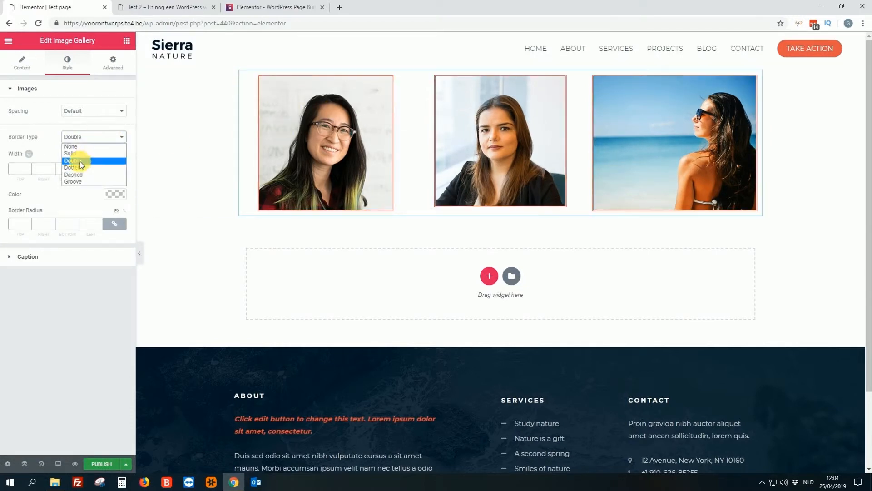
pyautogui.click(80, 166)
pyautogui.click(87, 138)
pyautogui.click(73, 174)
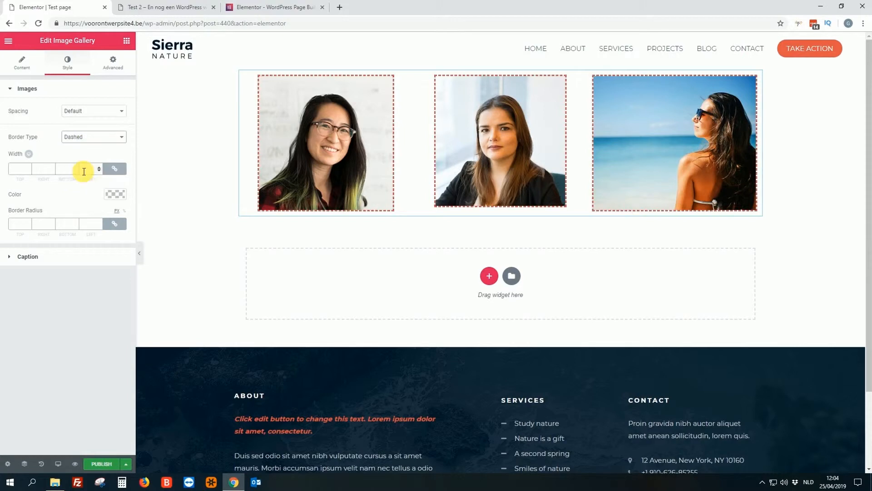
pyautogui.click(78, 182)
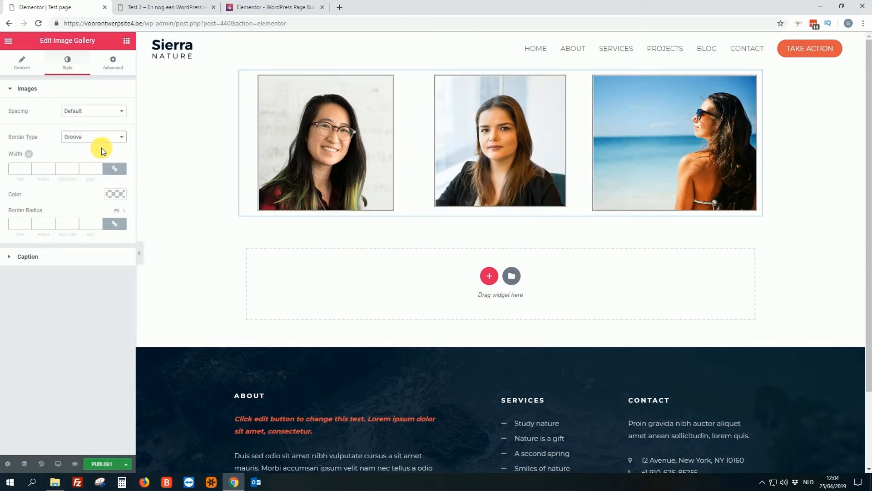
# Compare the Solid and Groove borders once more and set the gallery images' border type back to None.
pyautogui.click(92, 137)
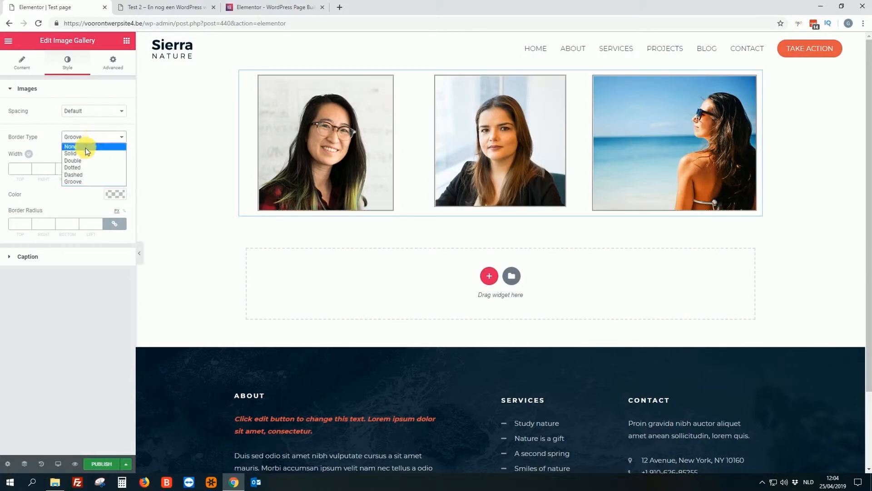
pyautogui.click(85, 152)
pyautogui.click(91, 138)
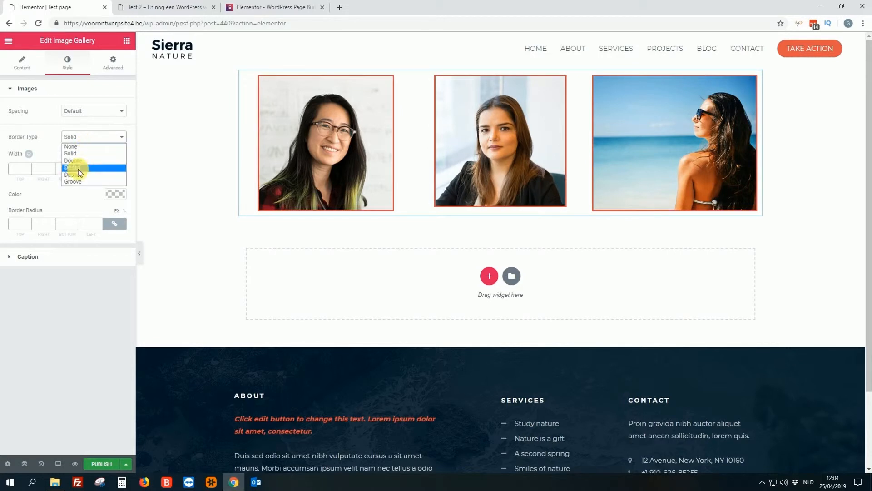
pyautogui.click(78, 181)
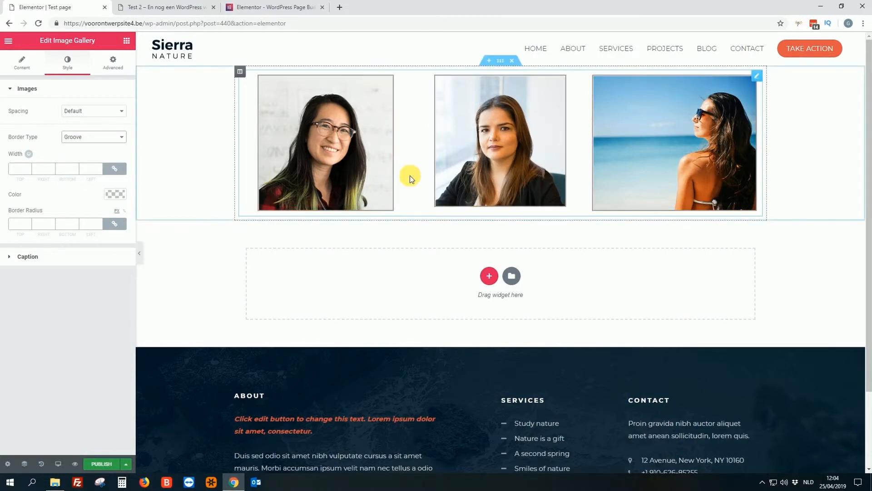
pyautogui.click(96, 137)
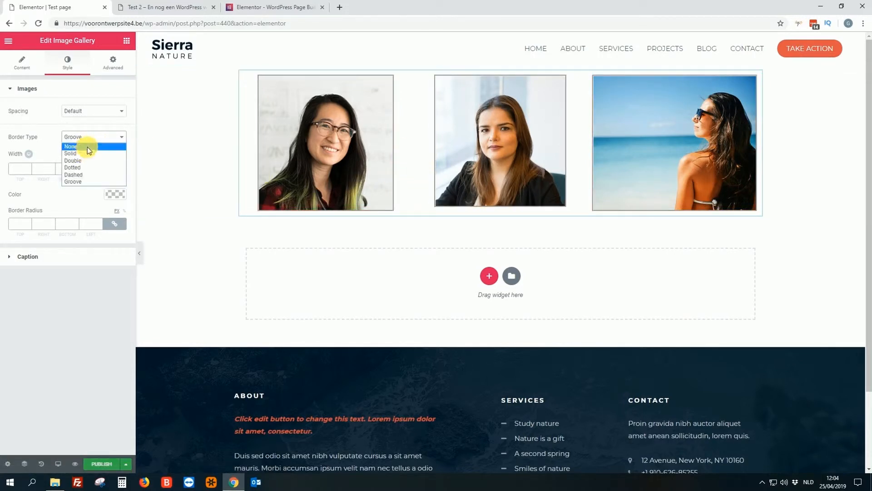
pyautogui.click(87, 146)
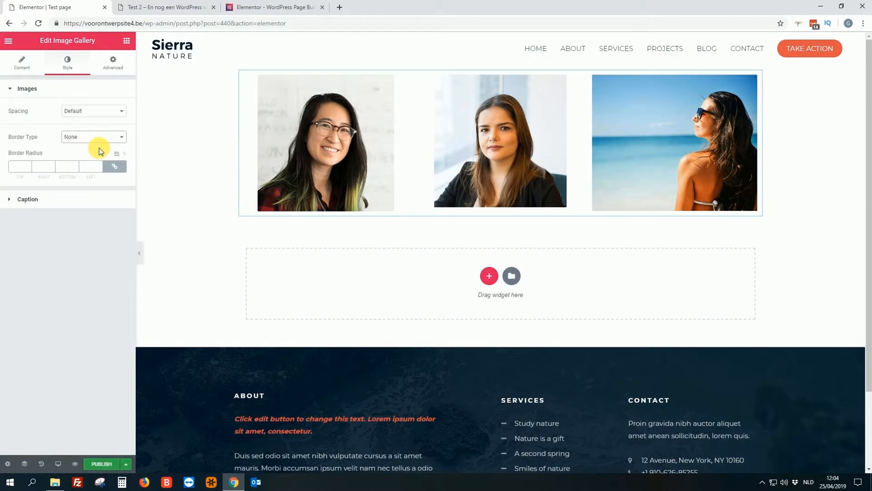
# Publish the test page and open its live version.
pyautogui.click(110, 69)
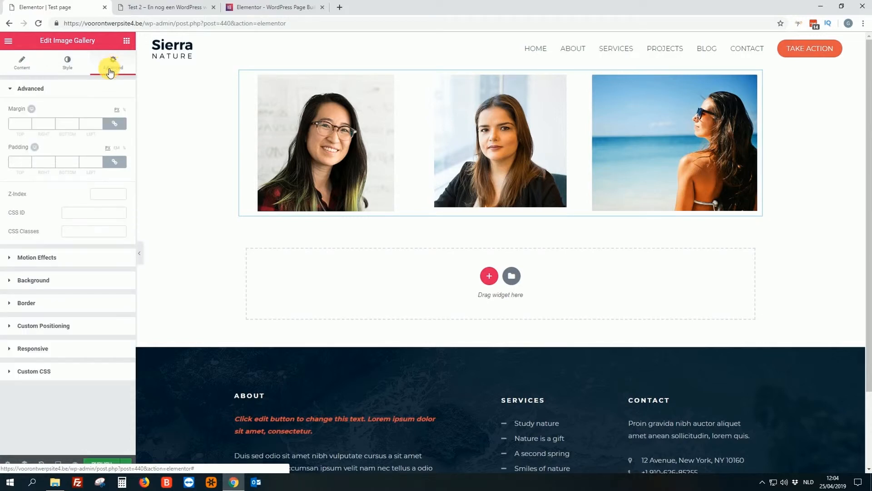
pyautogui.click(20, 63)
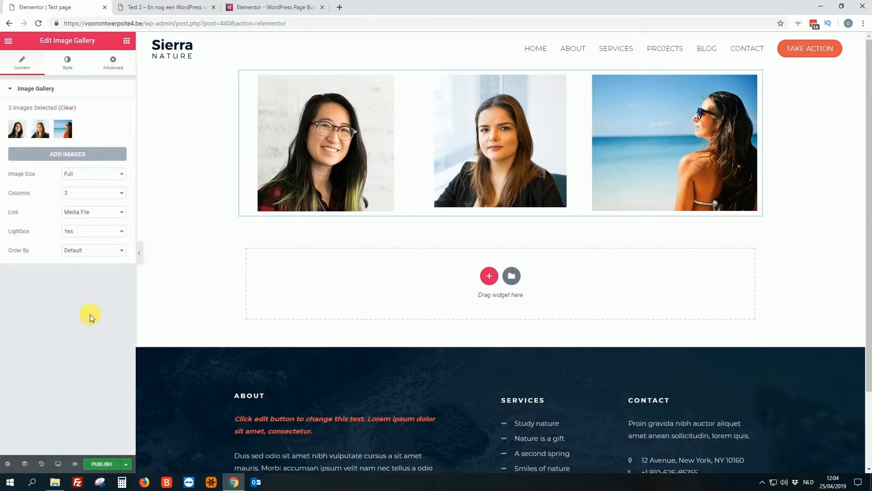
pyautogui.click(104, 463)
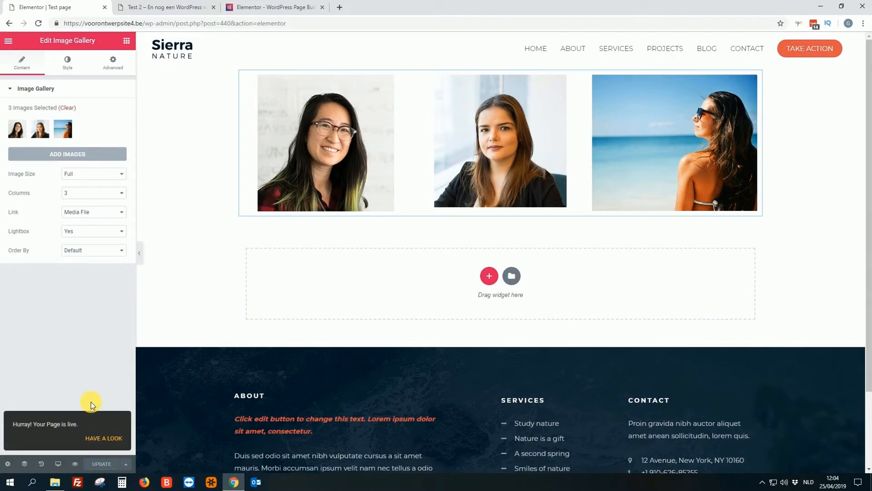
pyautogui.click(102, 437)
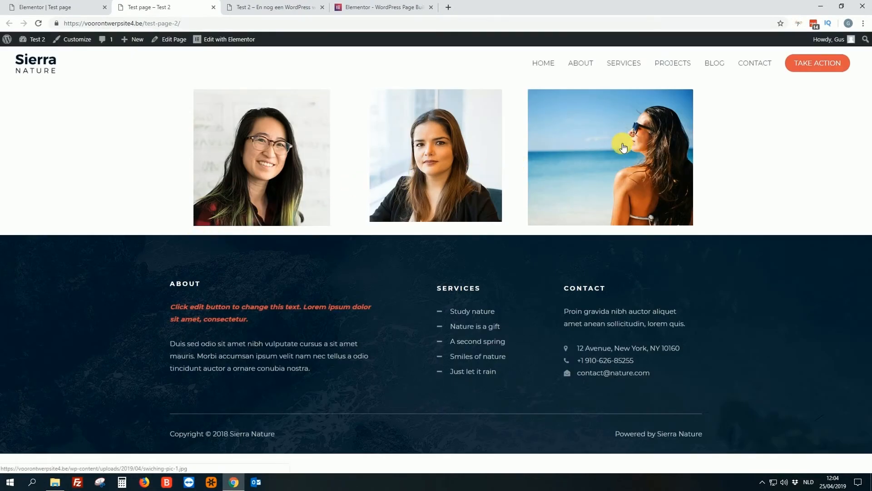
# Open the first portrait in the live page's lightbox and advance through the gallery to the beach photo.
pyautogui.click(264, 154)
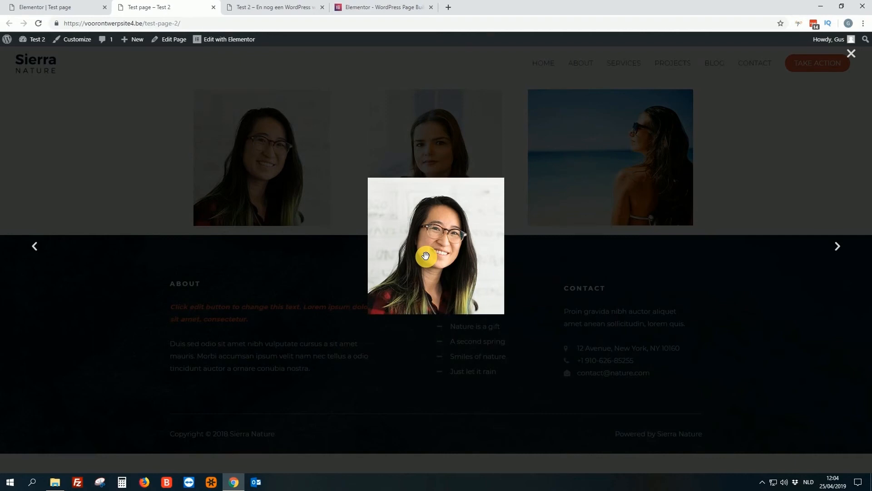
pyautogui.press('Right')
pyautogui.press('Right')
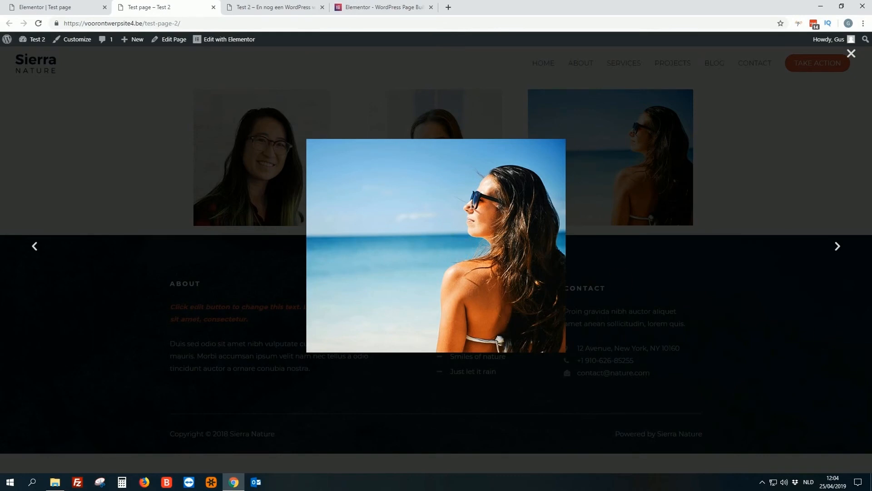
pyautogui.moveTo(775, 347); pyautogui.dragTo(769, 364)
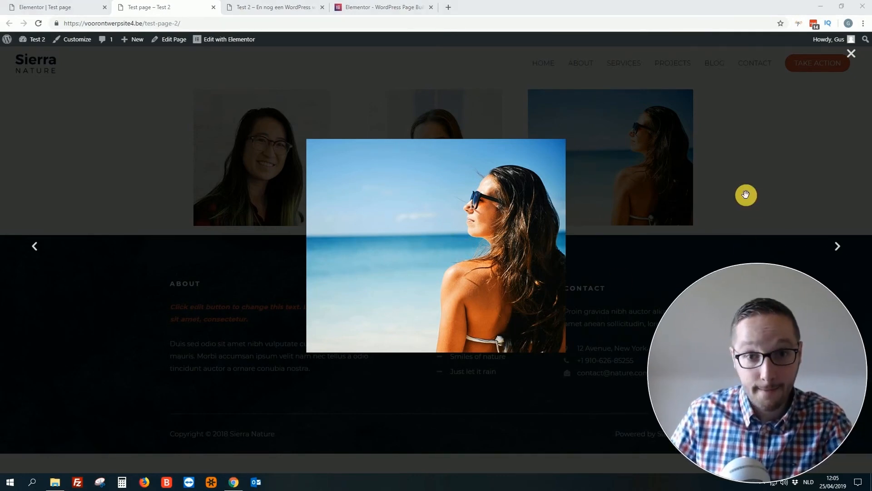